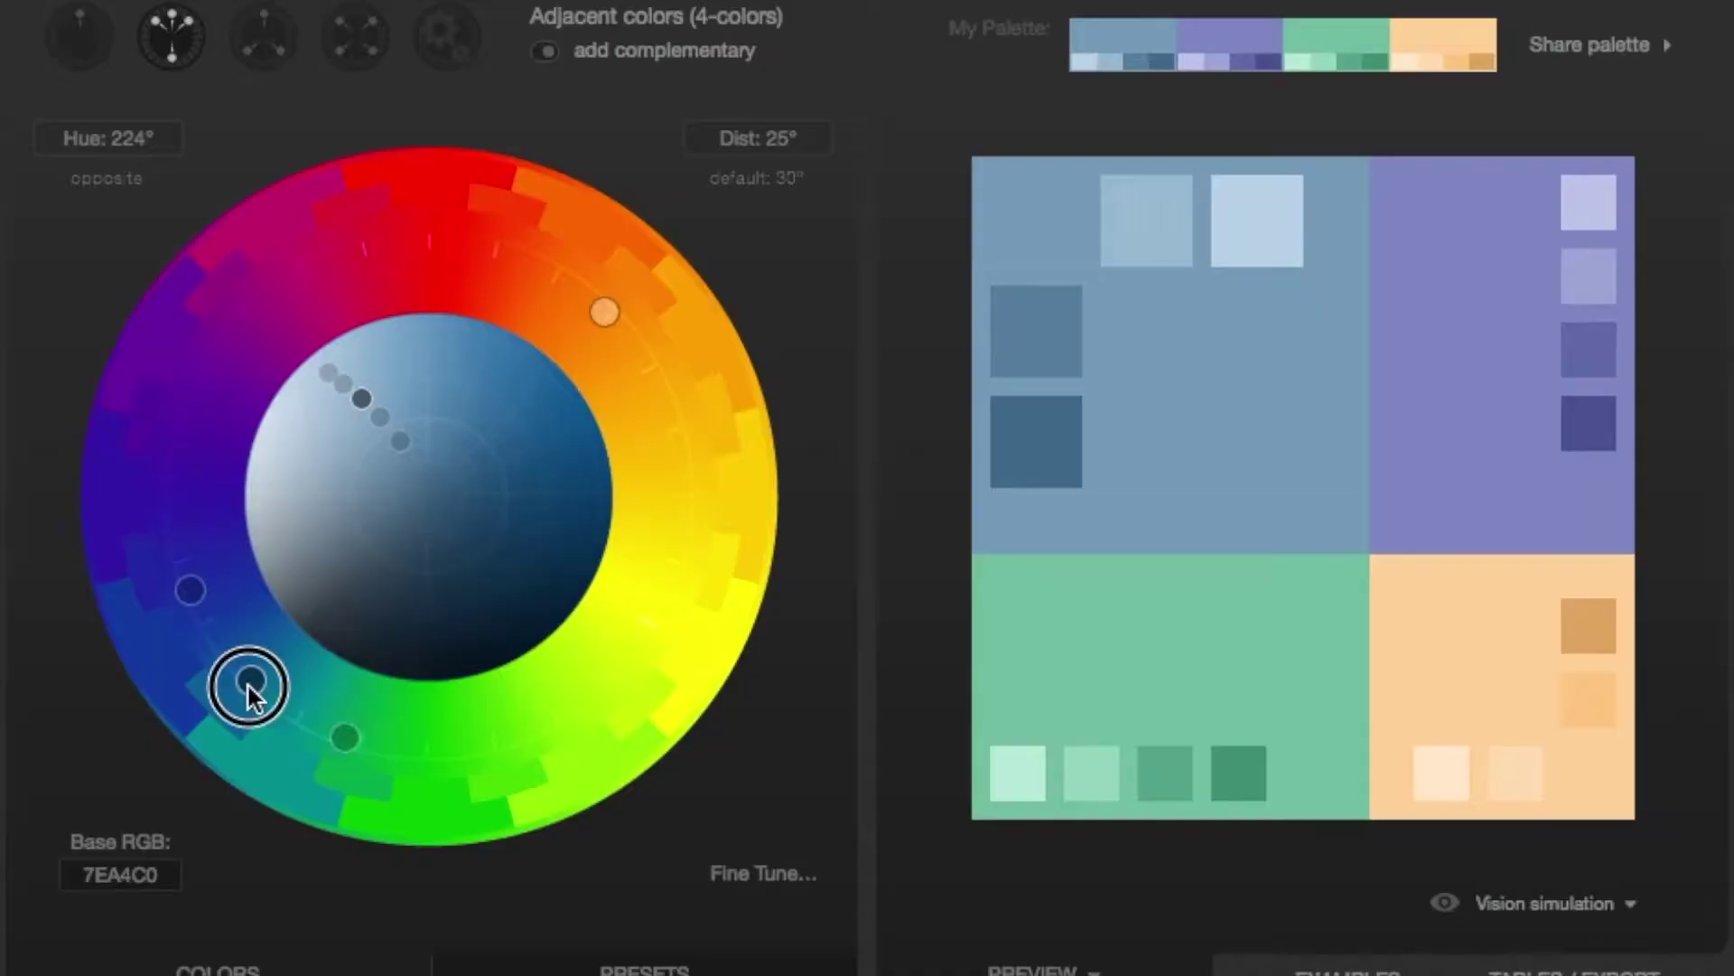
Step: Drag the base hue from blue to orange (40°) for peach, yellow, salmon and blue swatches
mouse_move(252, 683)
mouse_down()
mouse_move(224, 660)
mouse_move(205, 474)
mouse_move(202, 542)
mouse_move(244, 663)
mouse_move(372, 700)
mouse_move(540, 594)
mouse_move(576, 482)
mouse_move(561, 434)
mouse_move(508, 402)
mouse_up()
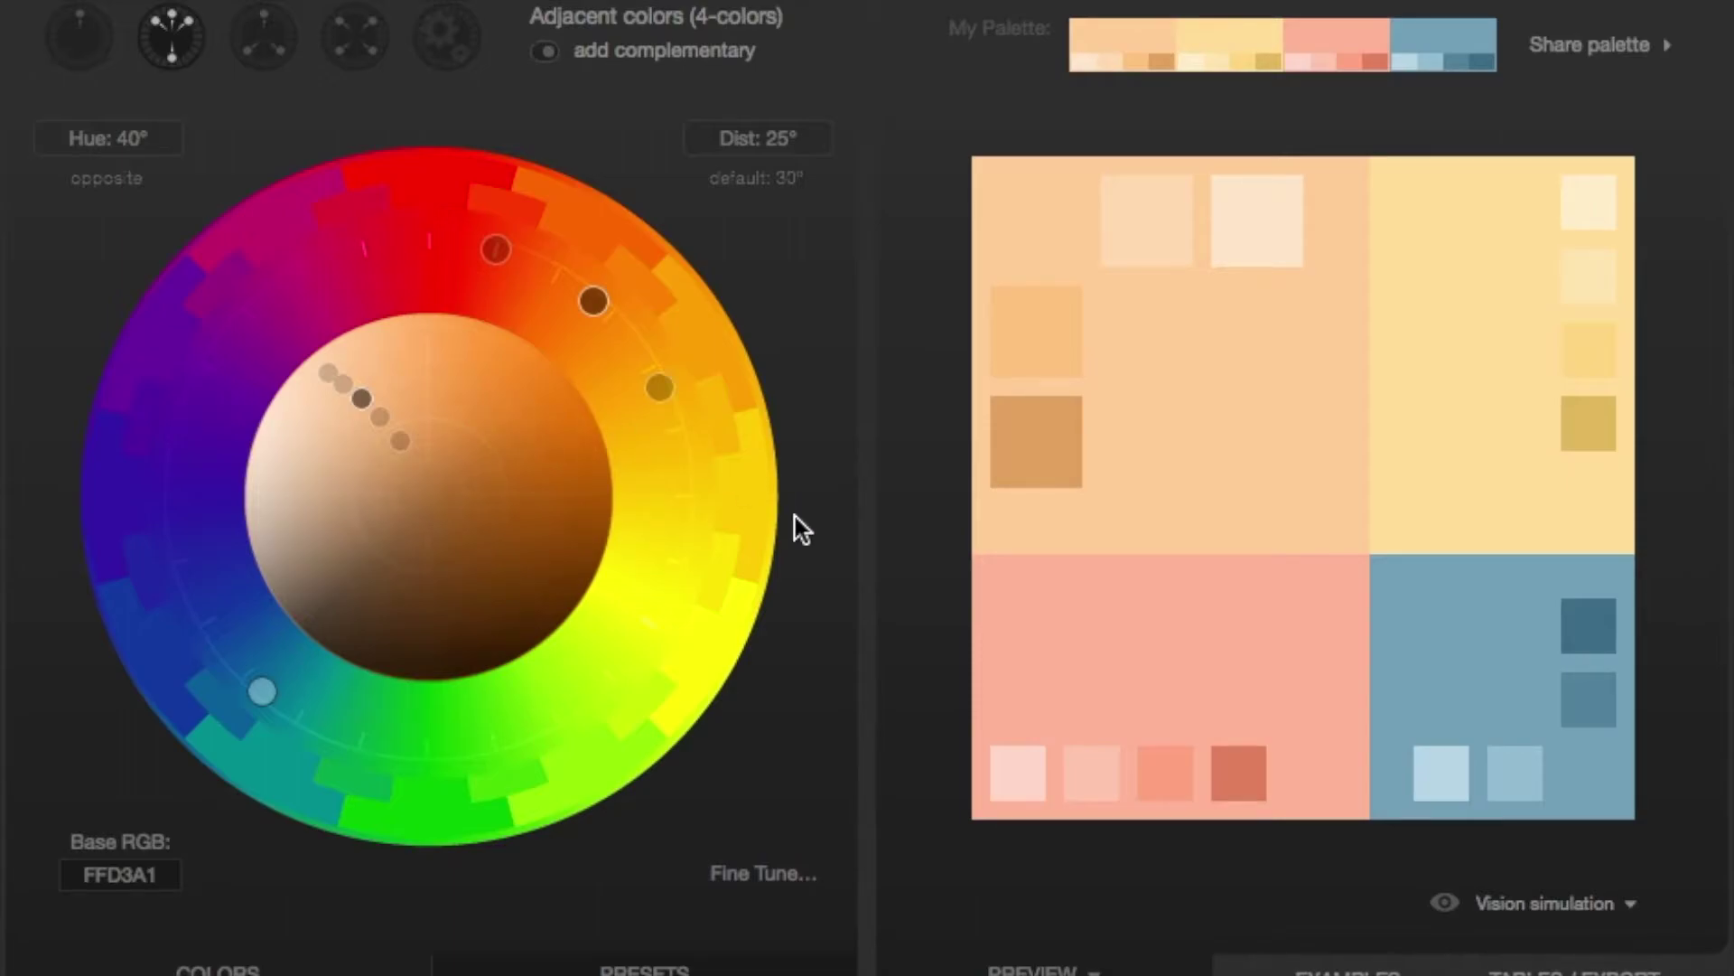